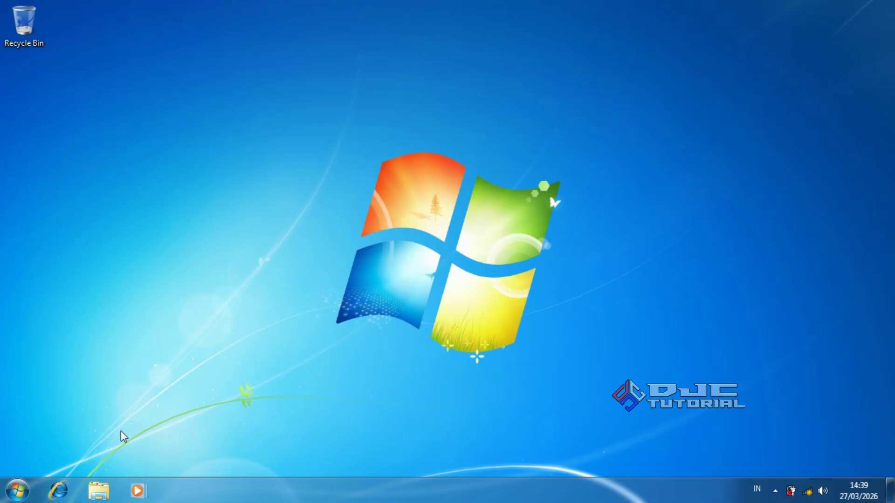
Open Computer's System properties from the Start menu to view the Windows 7 Ultimate, 8,00 GB RAM, 64-bit details.
click(19, 489)
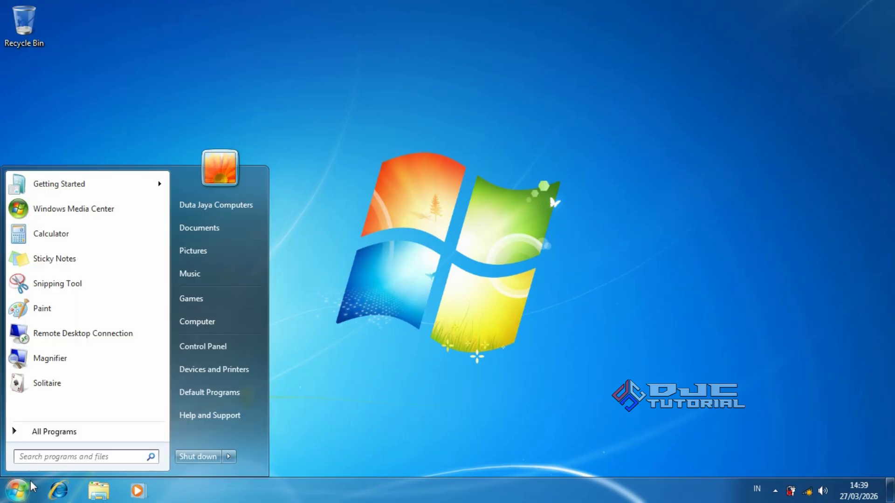
right_click(195, 326)
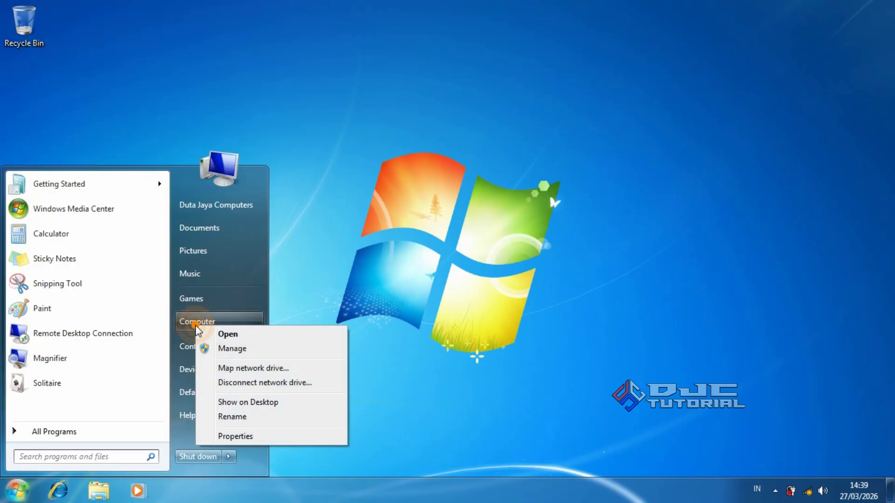
click(239, 435)
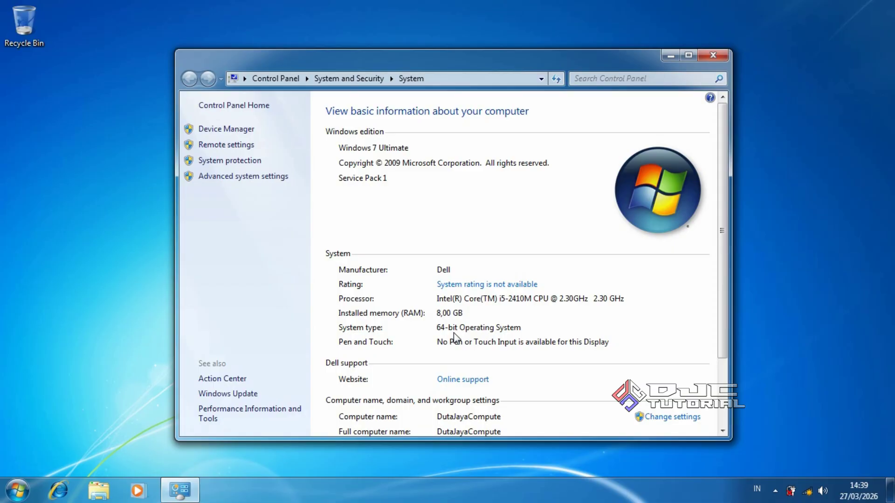
Close the System window and connect to the top wireless network with Connect automatically unchecked.
click(713, 54)
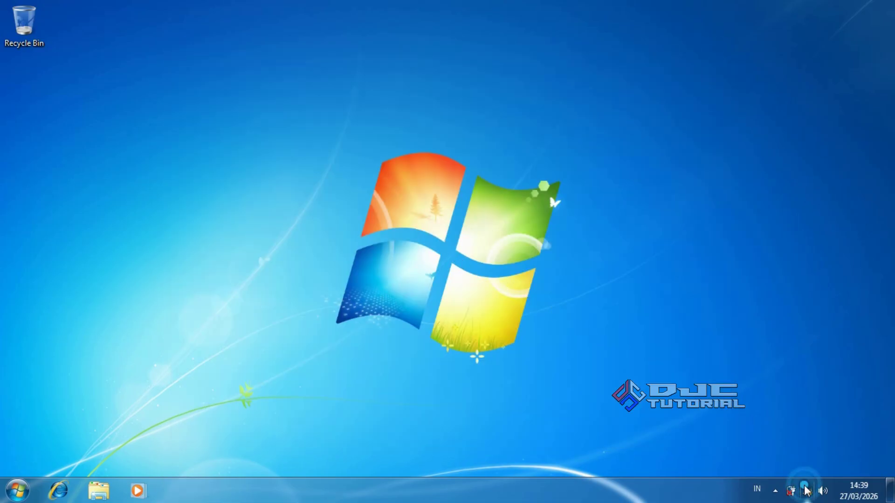
click(808, 491)
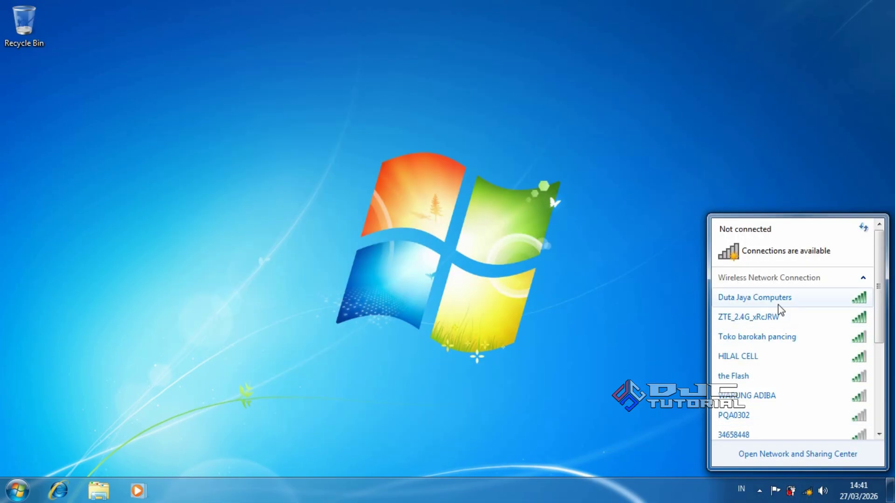
click(778, 303)
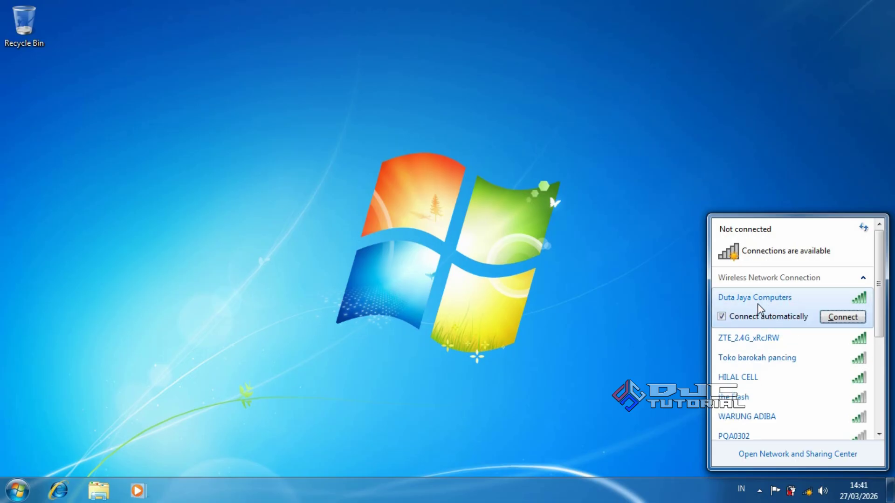
click(723, 319)
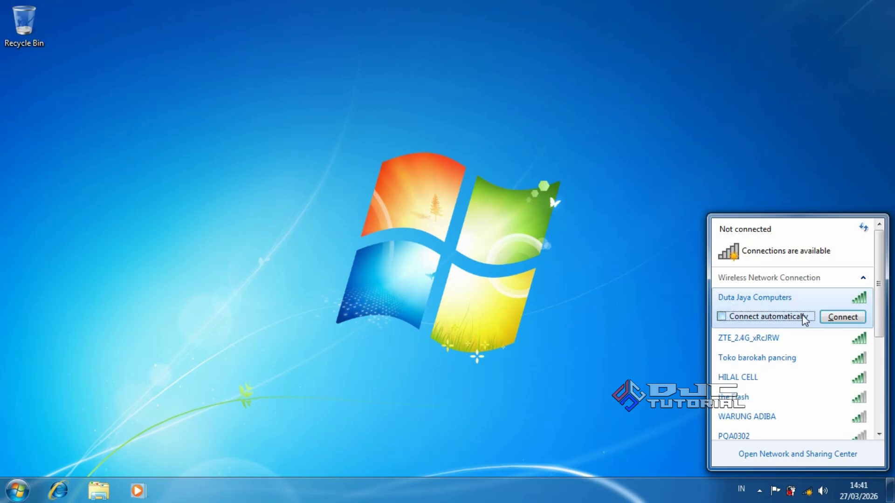
click(833, 318)
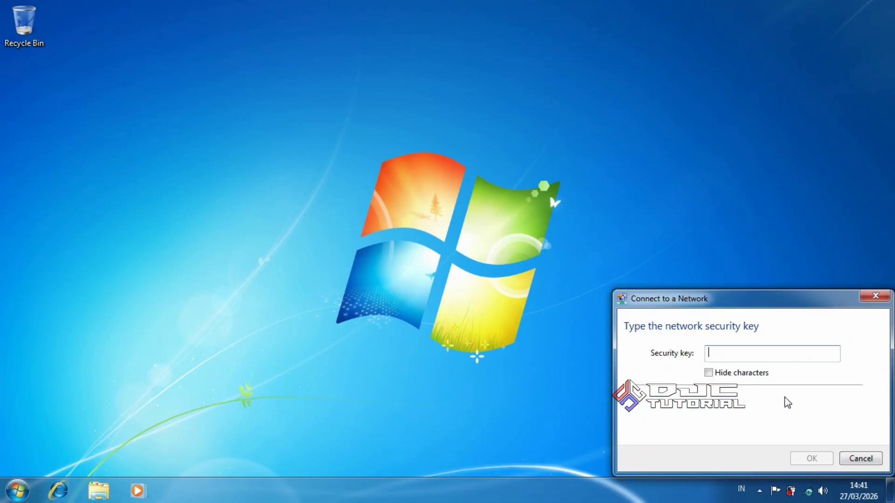
Enter the network security key with characters hidden and confirm the connection has internet access.
click(709, 373)
click(748, 355)
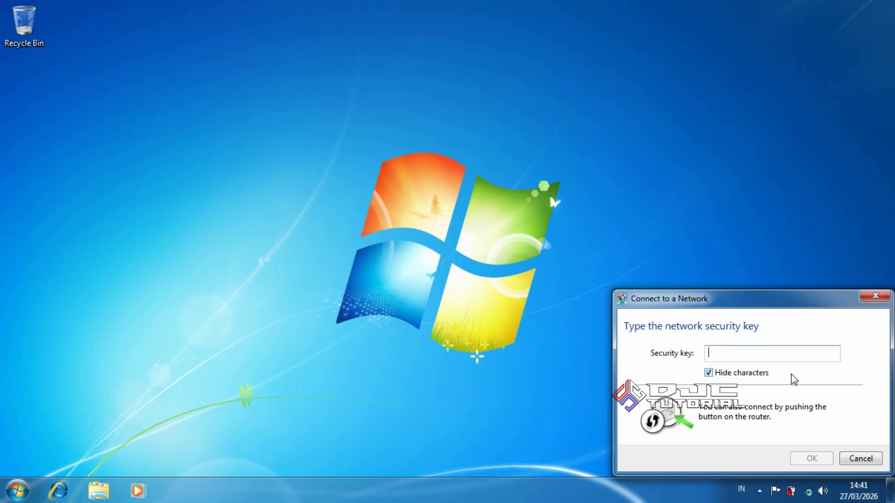
text(•••••••••)
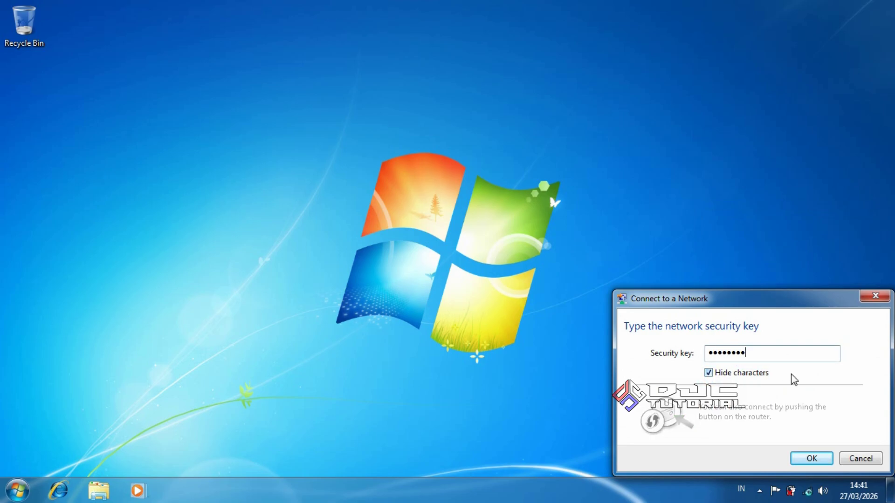
text(•)
click(813, 457)
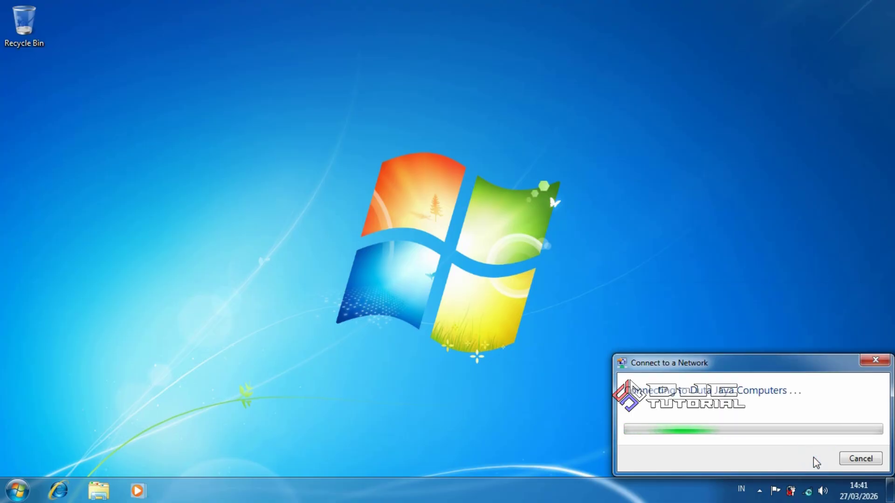
click(807, 490)
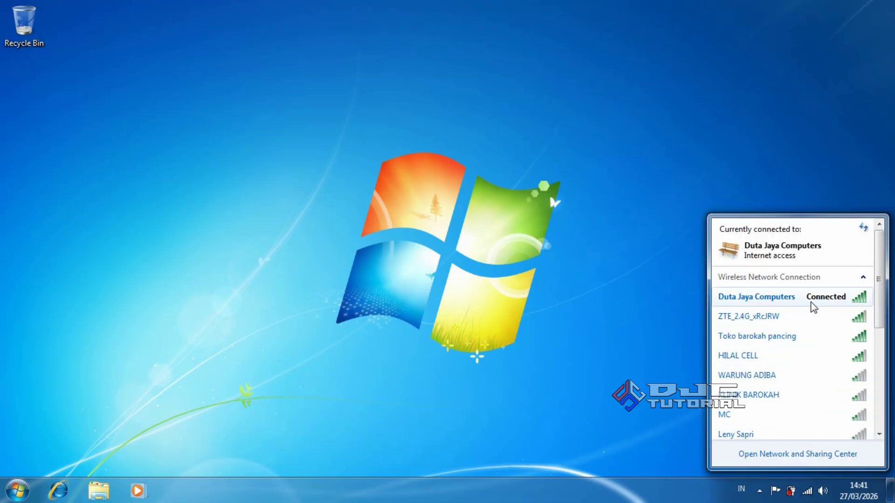
mouse_move(835, 309)
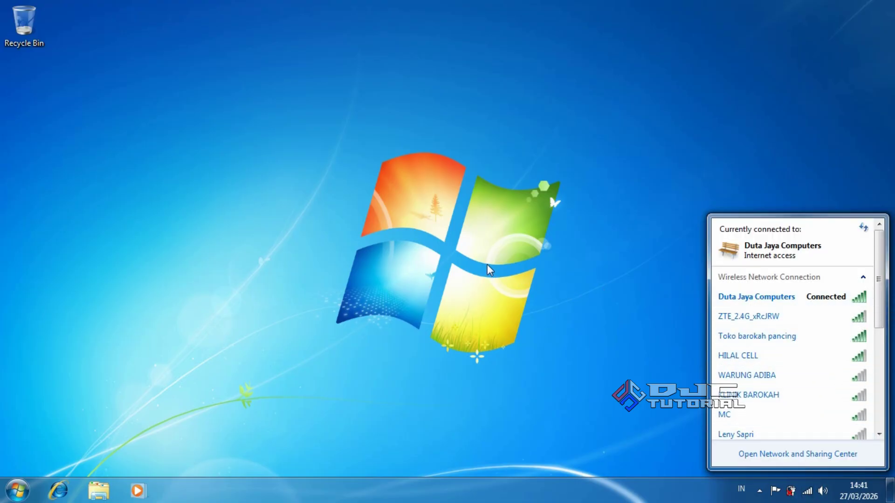
click(451, 251)
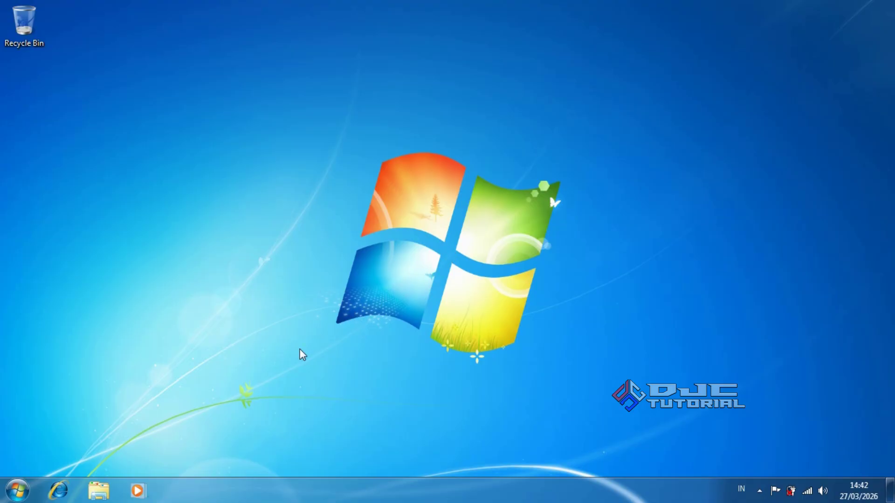
Open the Firefox Setup 115.20.0esr zip in Downloads, run its installer, and enter the archive password.
key(super+e)
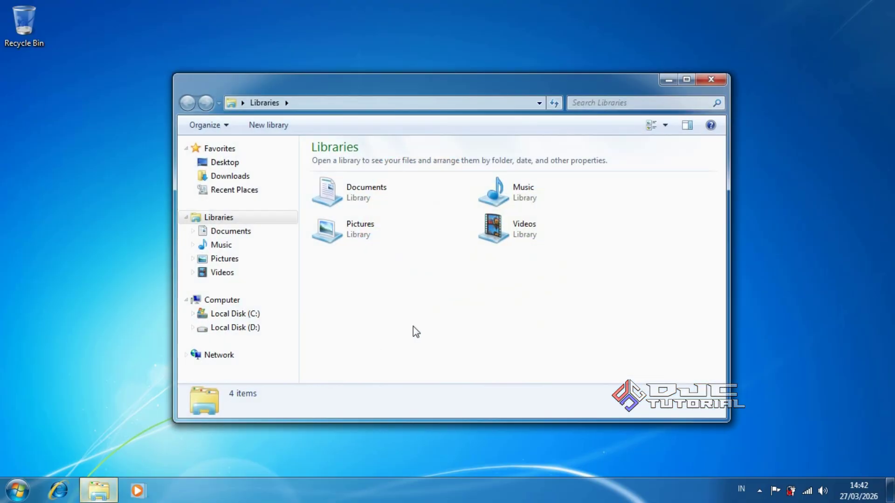
click(261, 176)
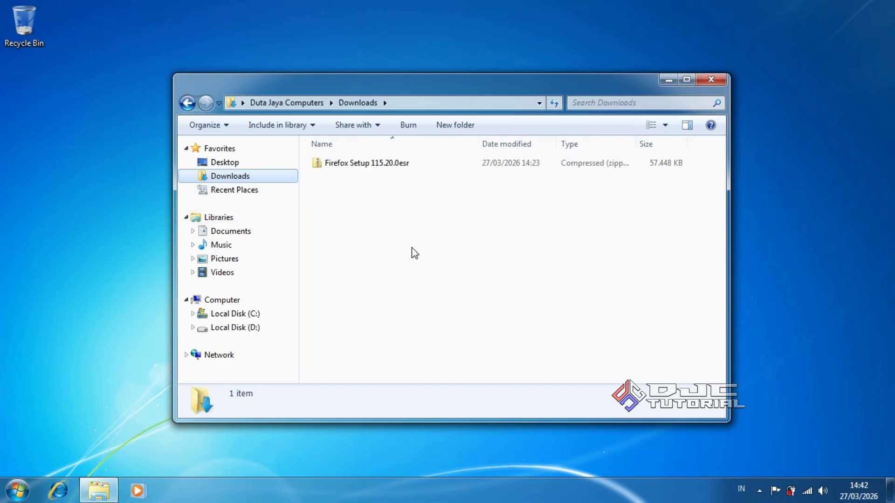
click(400, 165)
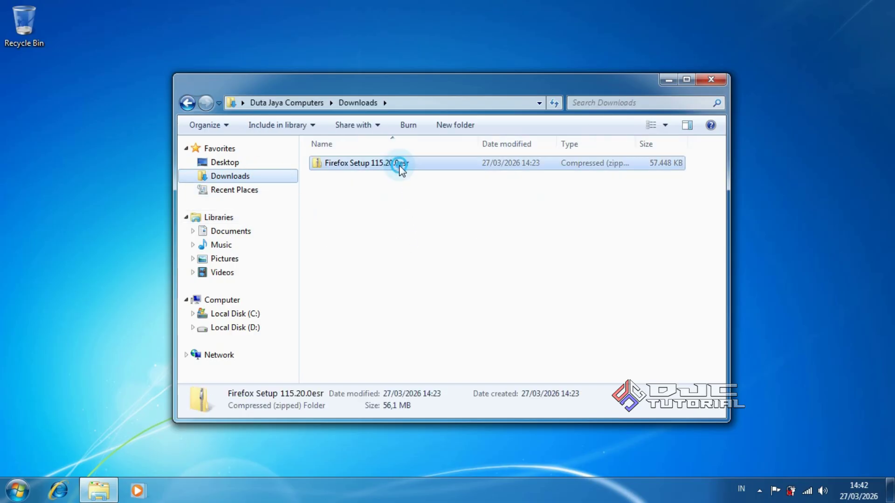
double_click(400, 164)
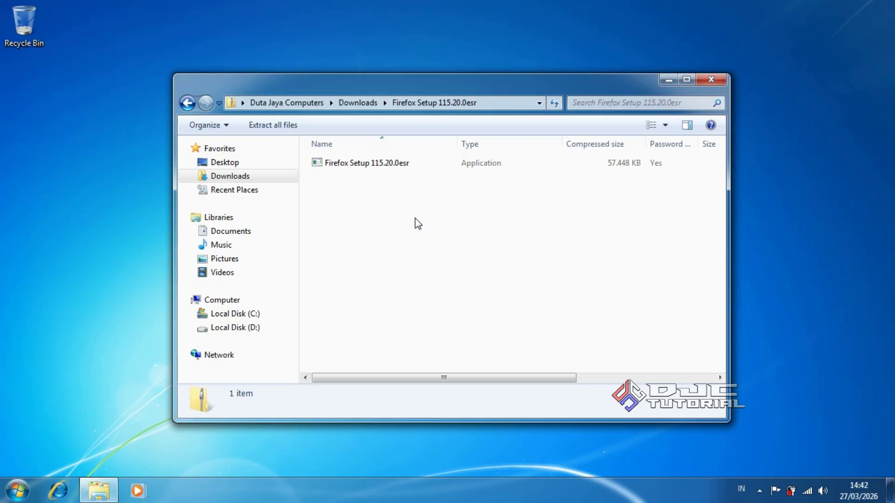
double_click(393, 163)
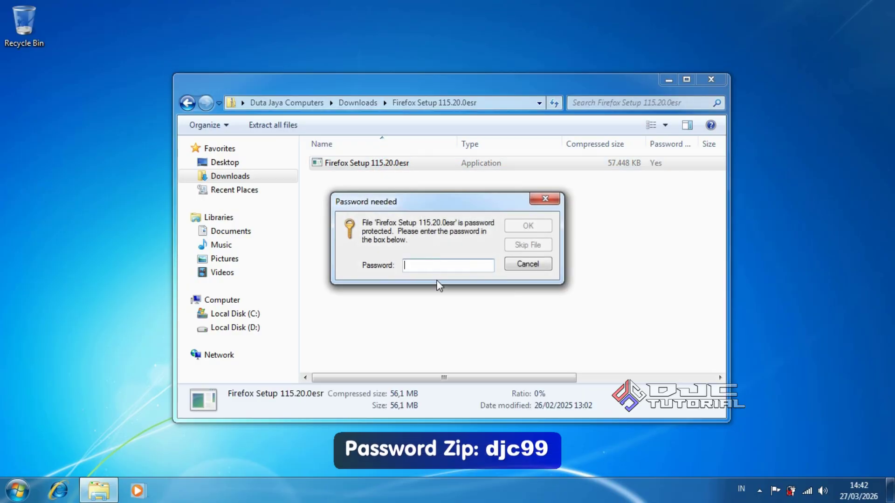
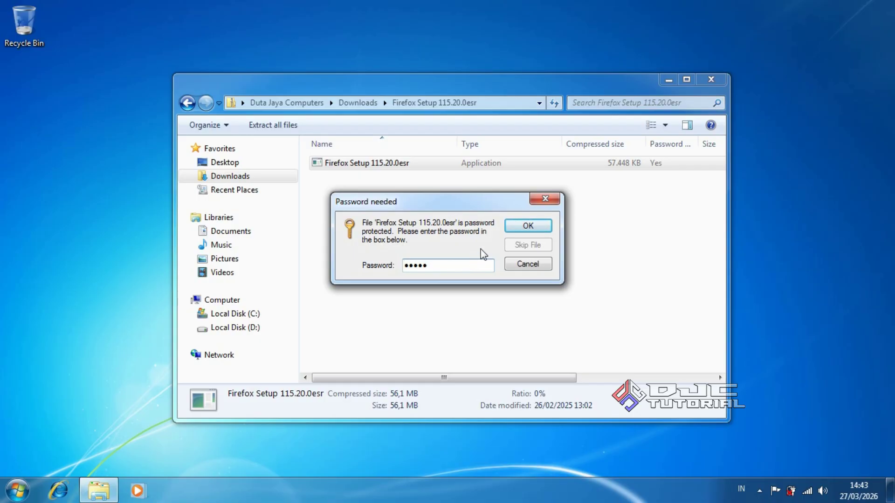
click(511, 228)
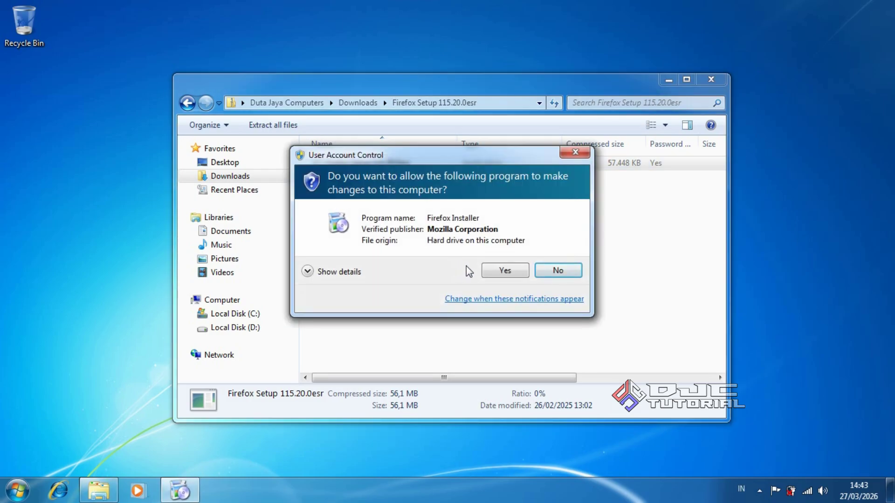
Approve the UAC prompt and install Firefox with the Standar option to C:\Program Files\Mozilla Firefox.
click(489, 273)
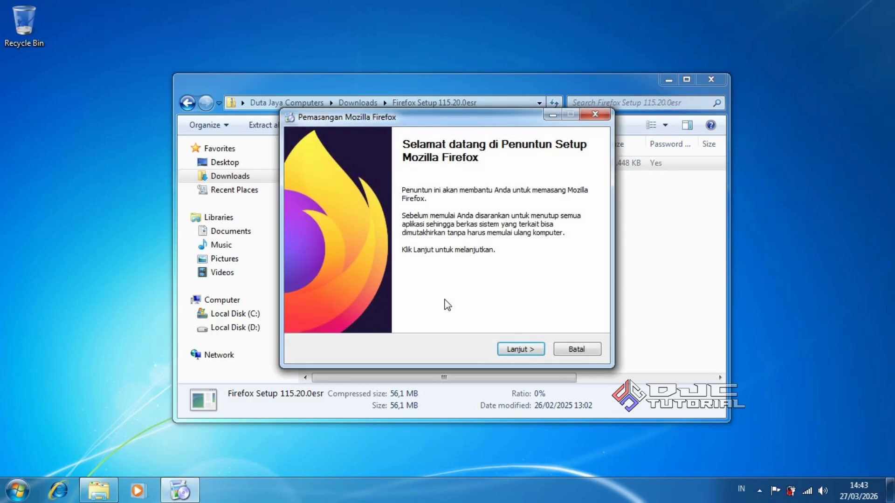
click(520, 349)
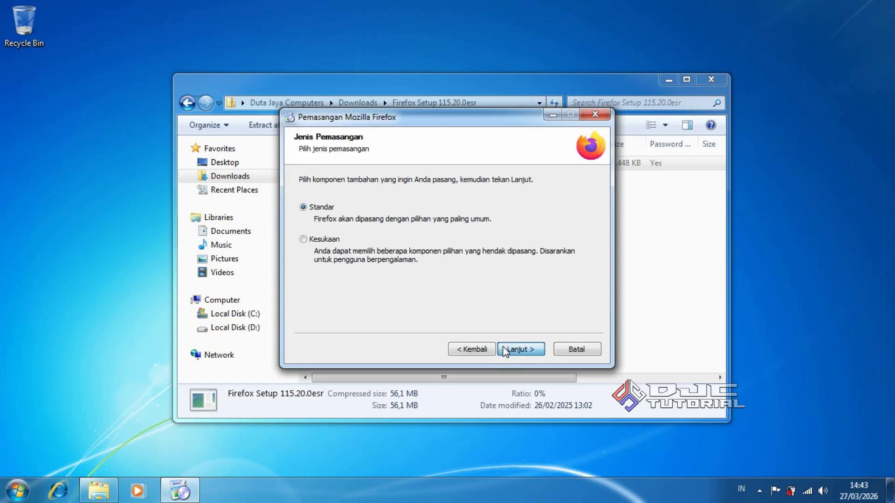
click(513, 348)
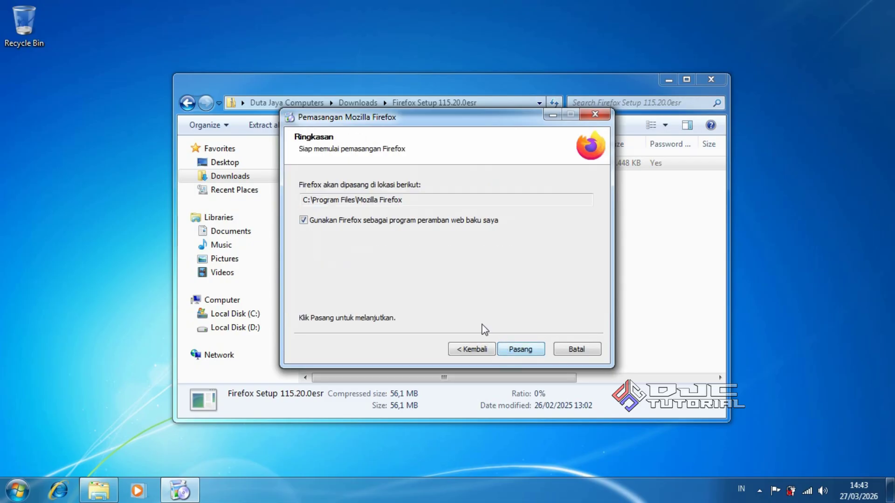
click(510, 349)
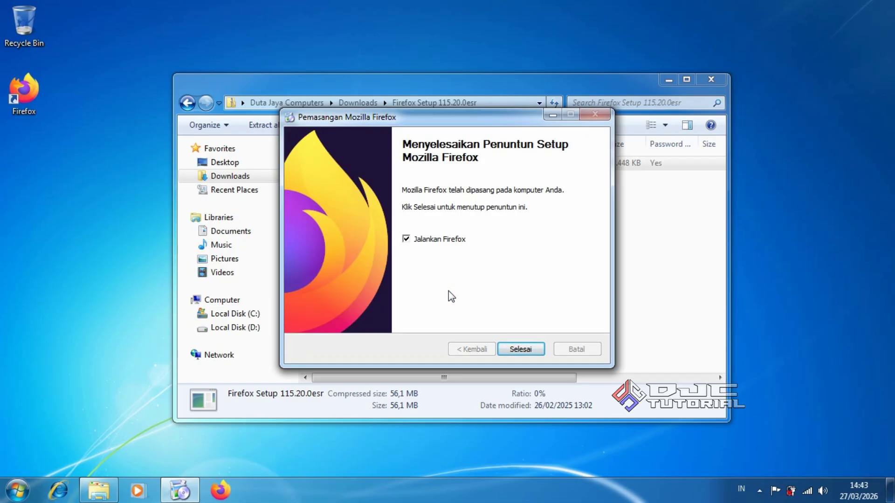
click(517, 351)
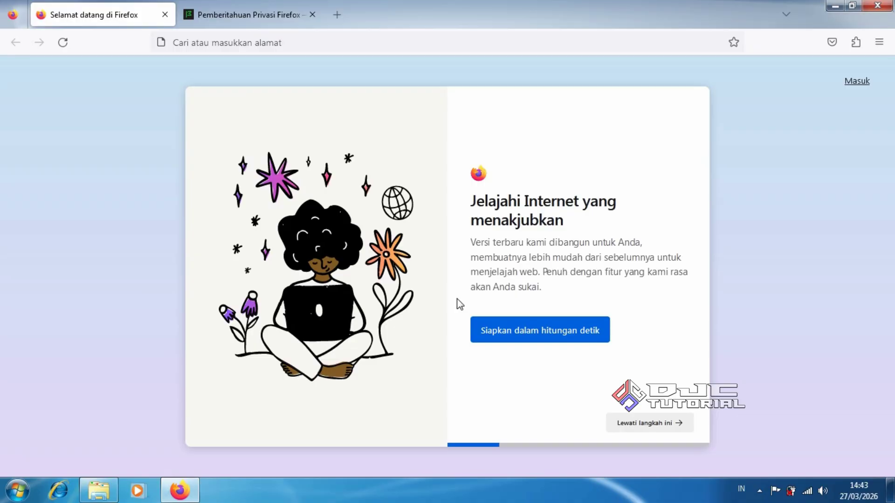
Skip Firefox's welcome, import and phone-sync steps, keeping Indonesian as the language.
click(615, 421)
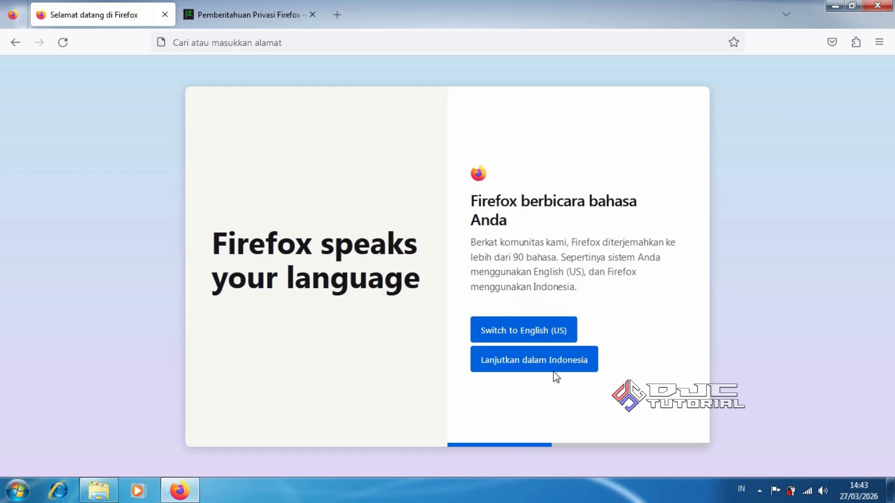
click(555, 371)
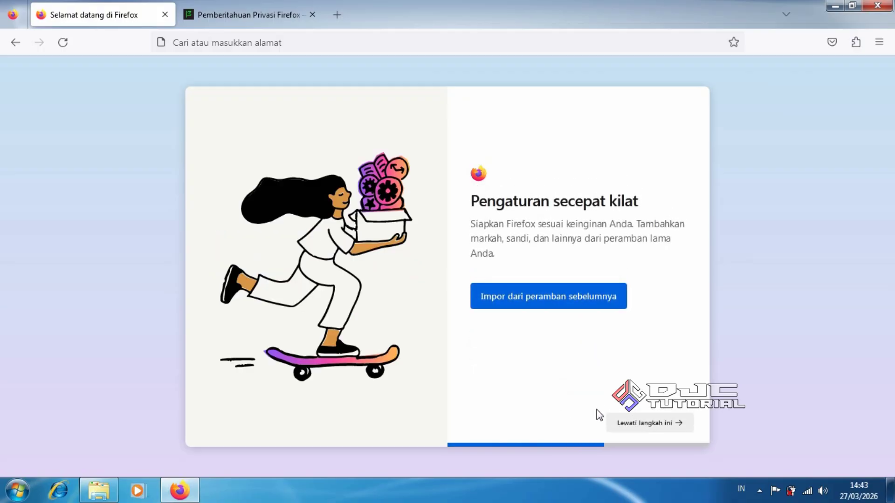
click(614, 425)
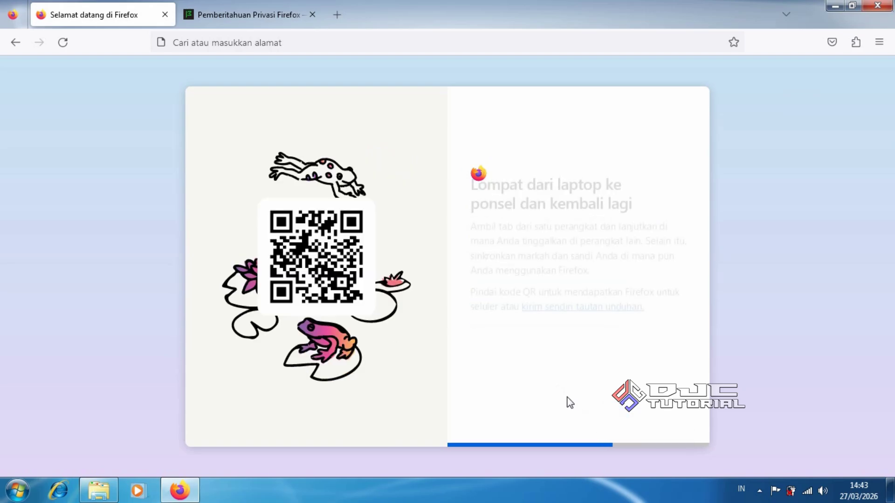
click(611, 421)
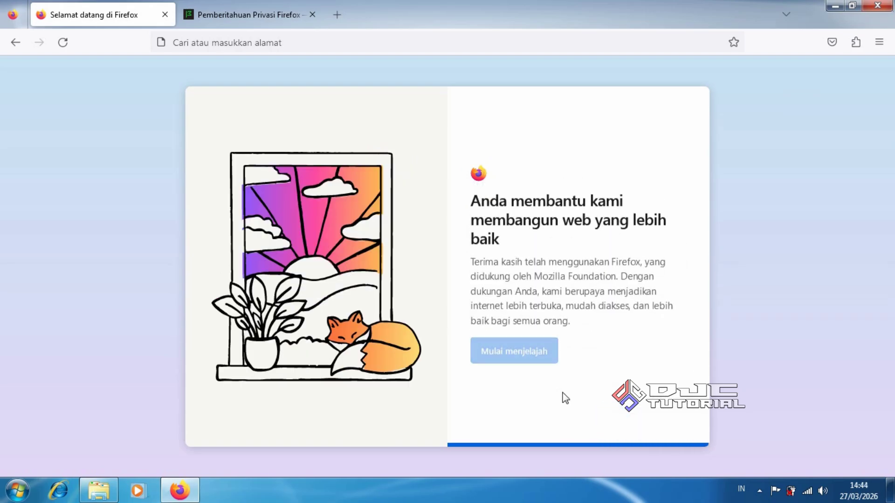
click(540, 372)
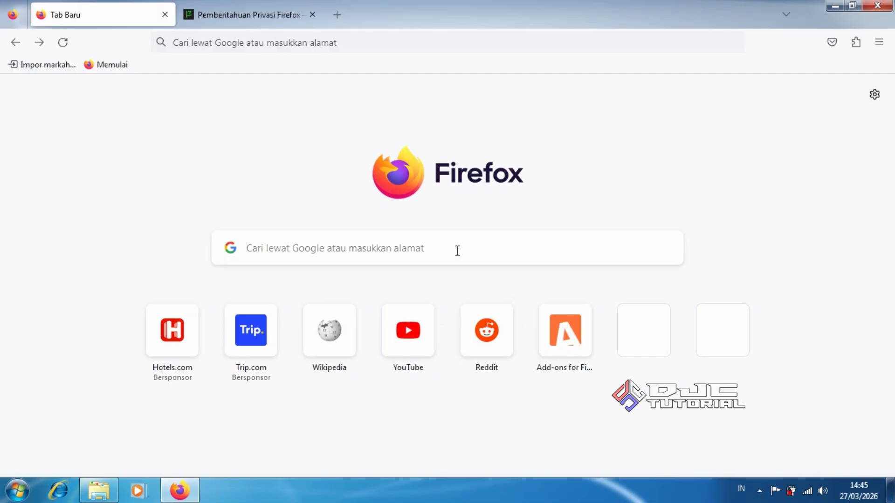
Search Google for 'download chrome' from the Firefox new tab.
click(457, 251)
text(d)
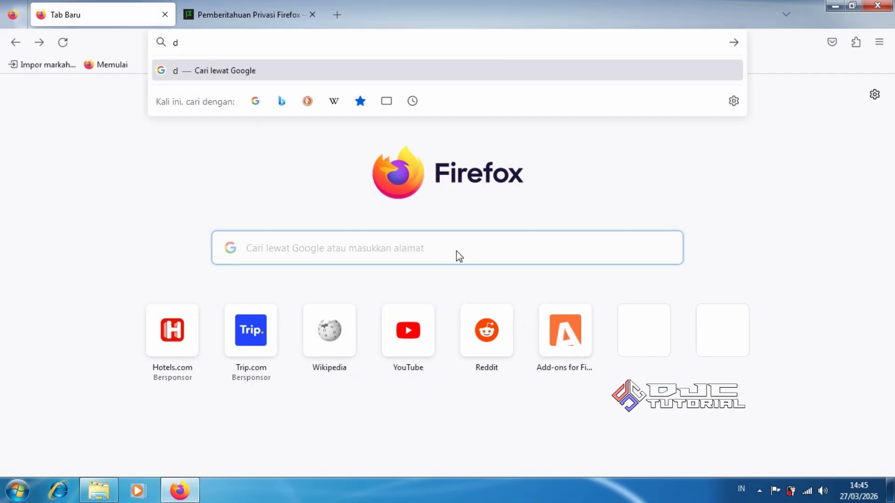
text(ownload)
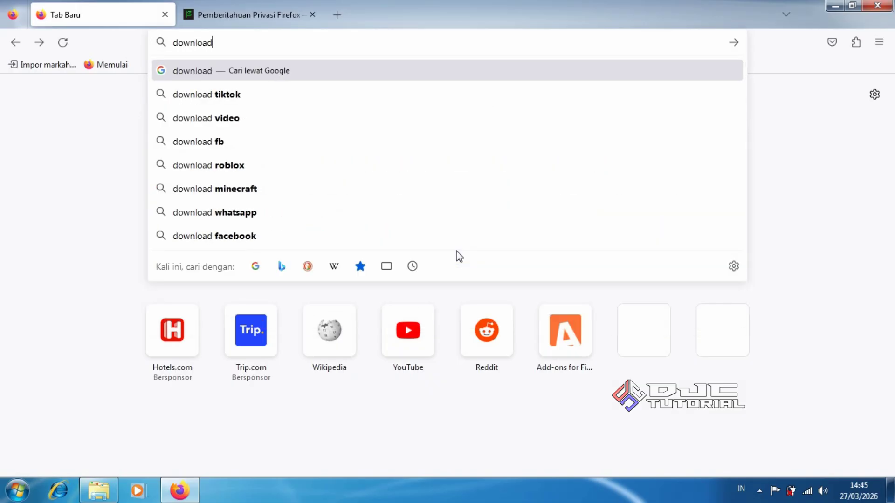
text( chrome)
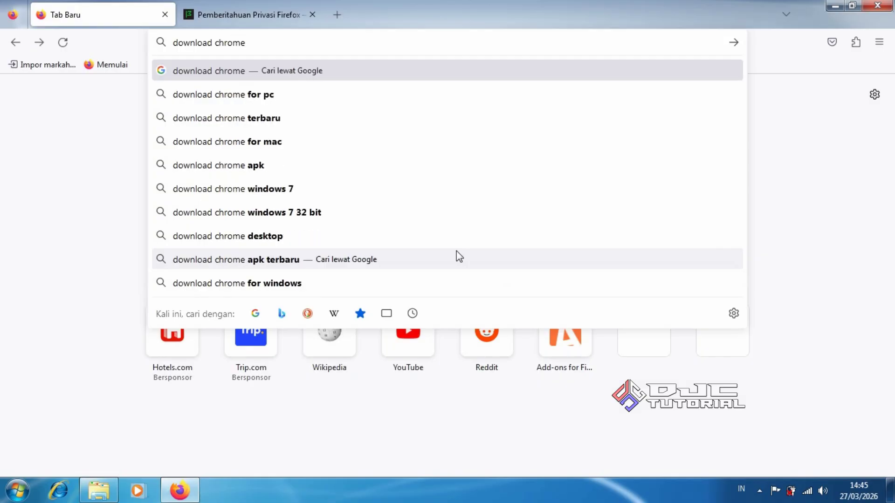
key(Return)
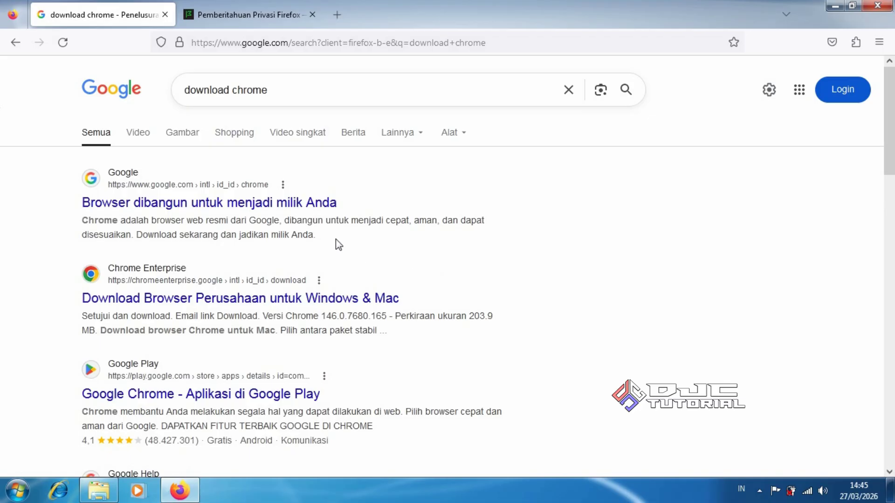
Download ChromeSetup.exe from the official Google Chrome page and open it.
click(267, 207)
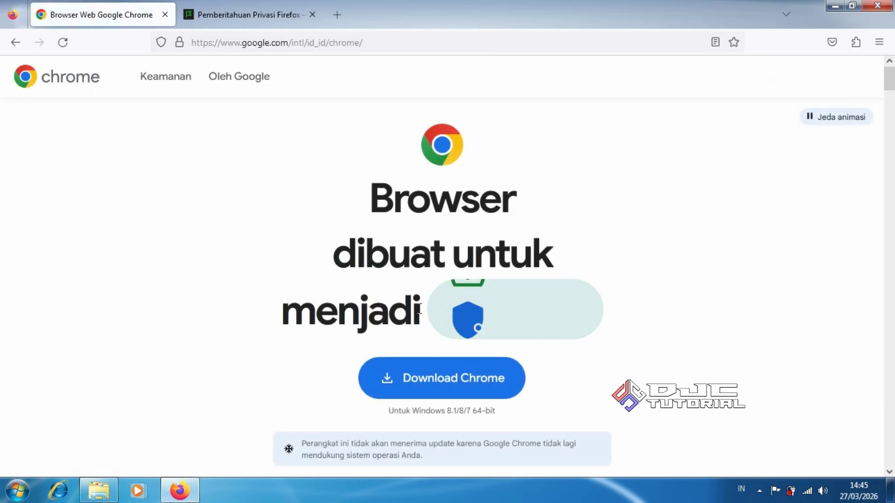
click(445, 379)
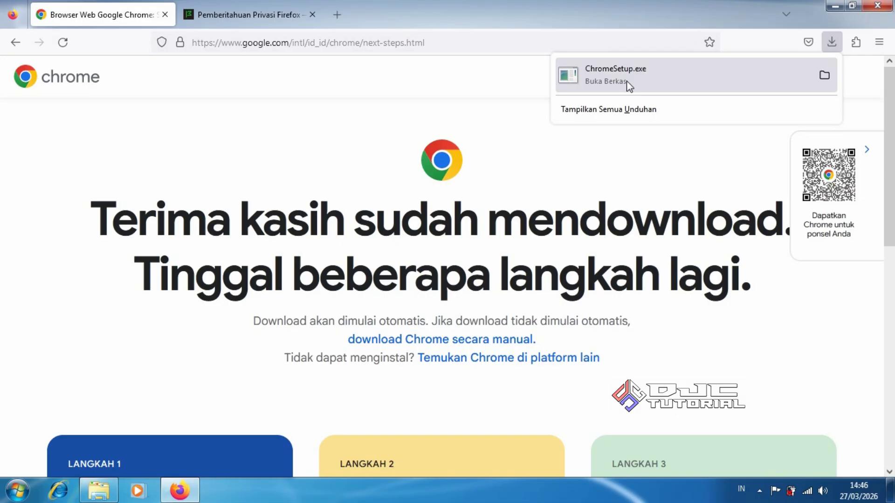
click(610, 80)
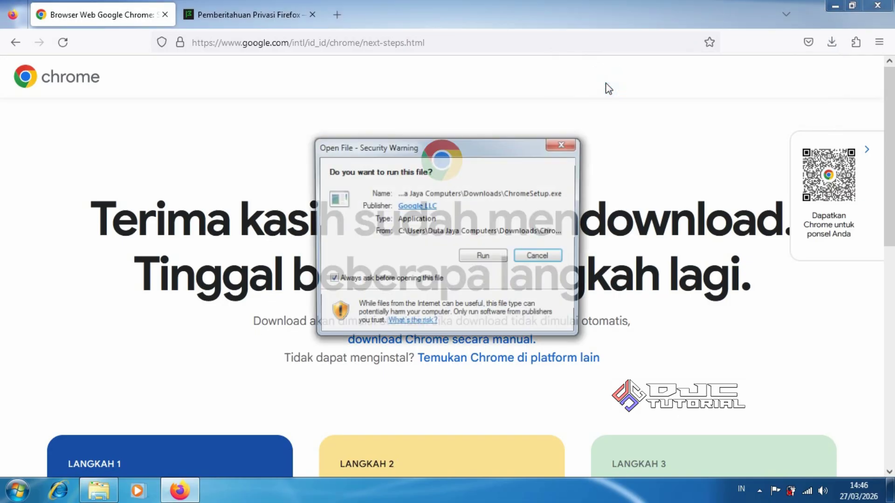
Allow ChromeSetup.exe to run and make changes so Google Chrome installs.
click(491, 257)
click(501, 262)
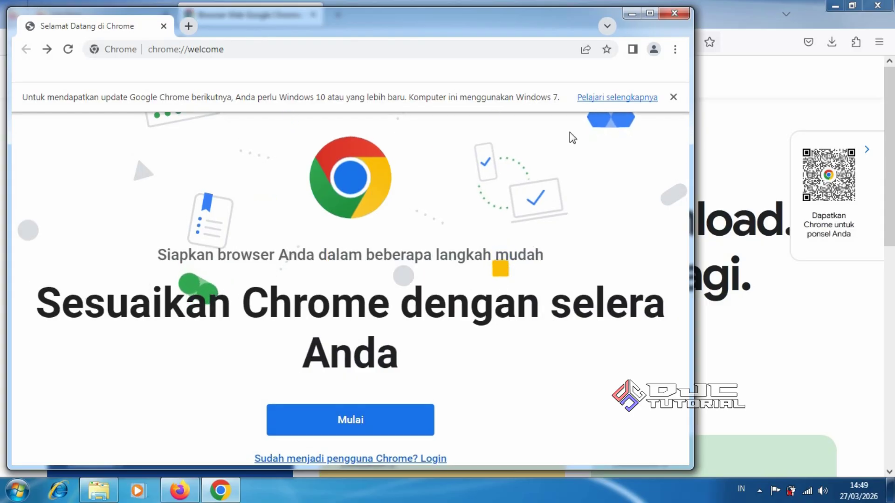
Minimize the Chrome welcome window to return to Firefox's download-complete page.
click(632, 14)
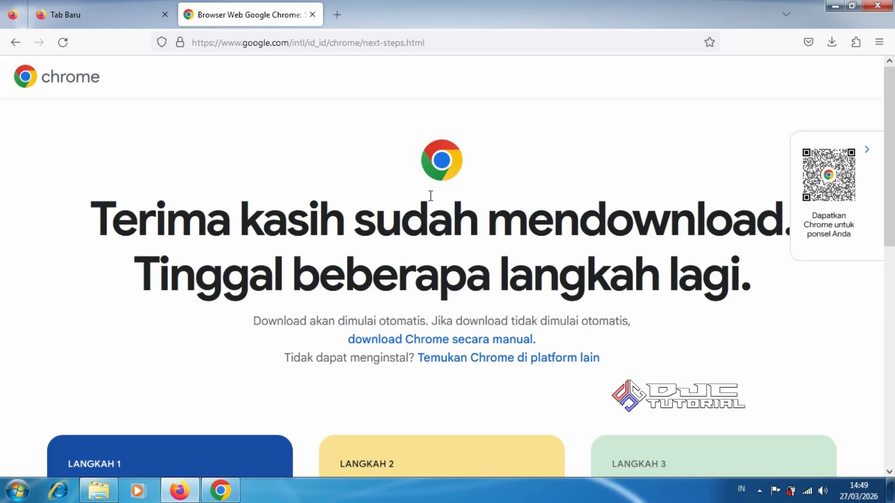
Search Google for 'download chrome 105 offline installer' from the address bar.
click(400, 45)
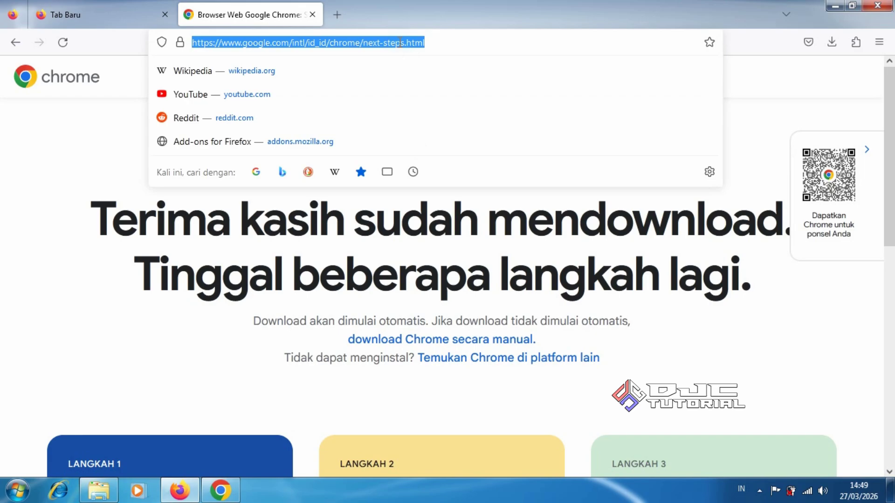
text(dow)
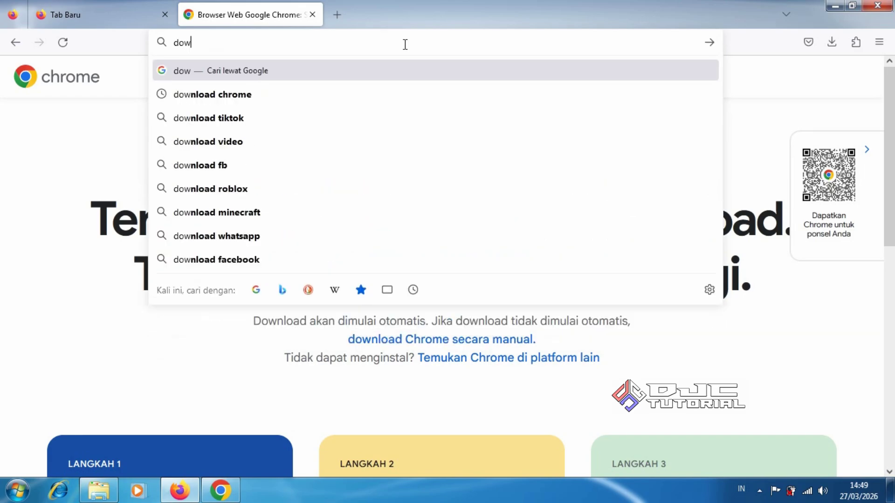
text(nload)
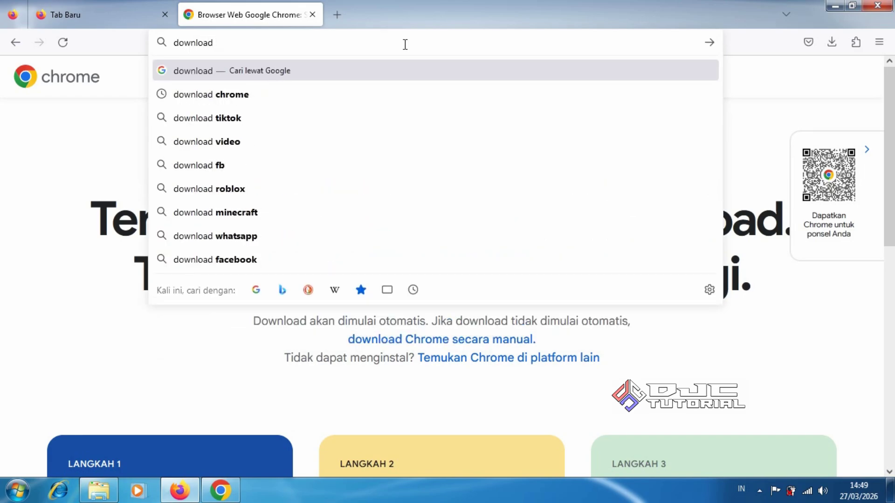
text( chrome)
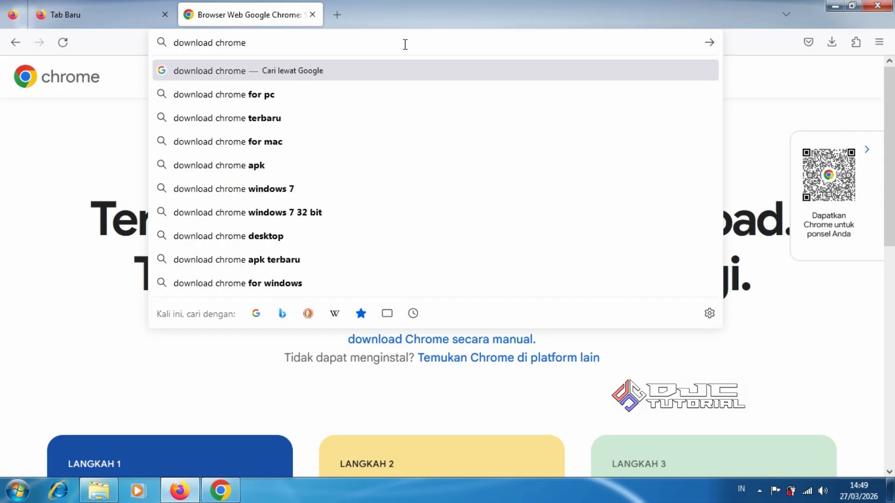
text( 105 offline installe)
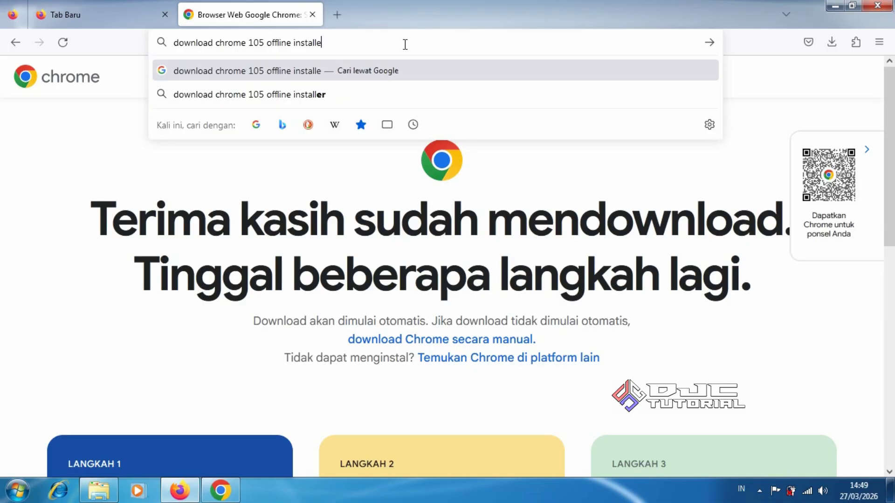
text(r)
key(Return)
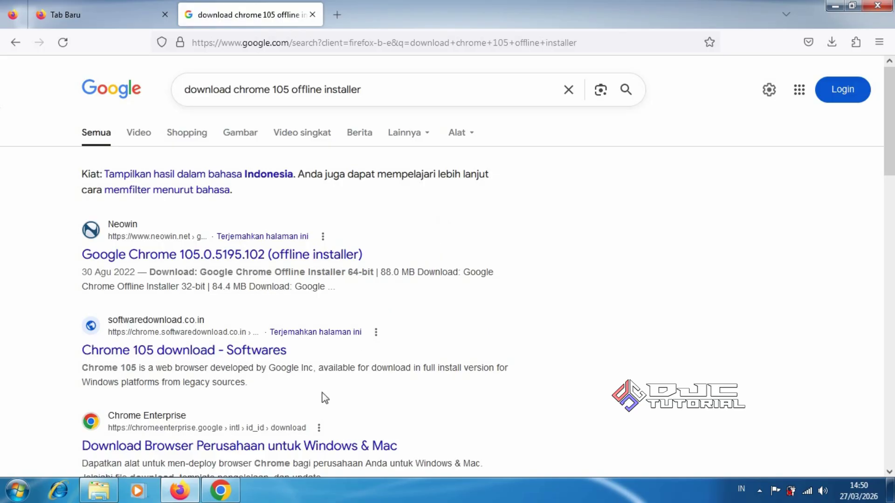
Go through Chrome's welcome setup, keeping the suggested bookmarks and default background.
click(233, 487)
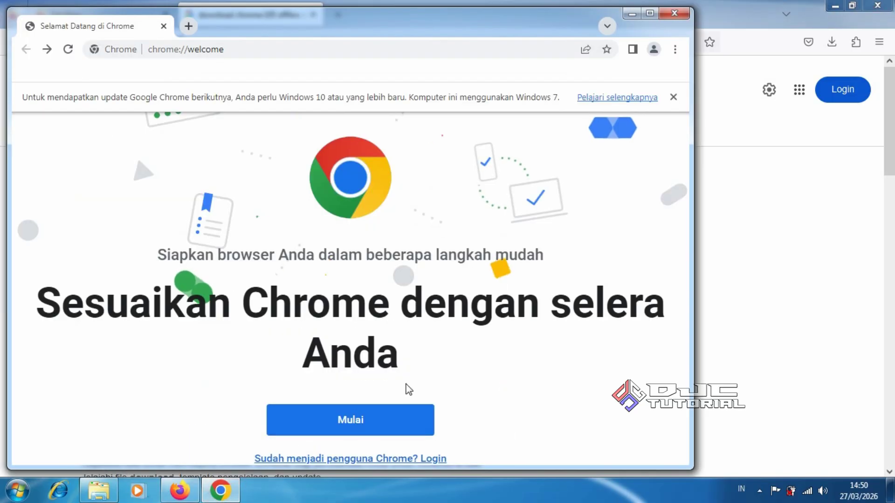
click(379, 420)
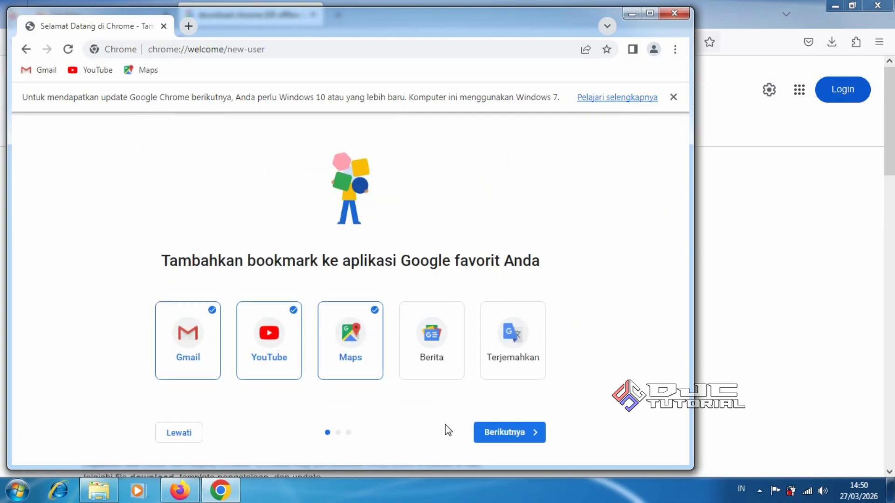
click(487, 433)
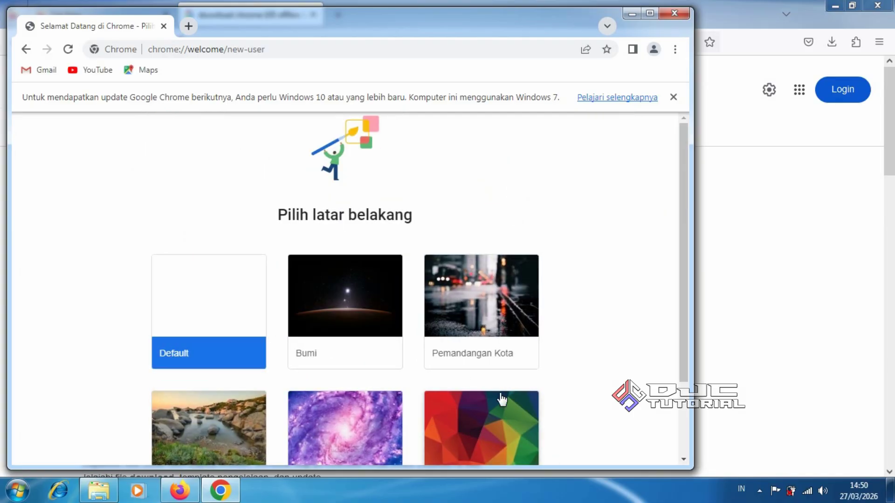
drag(682, 348, 673, 428)
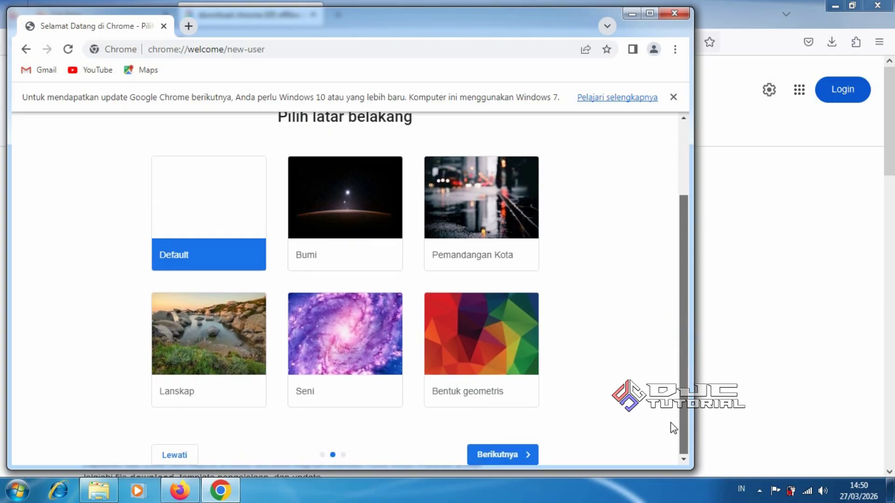
click(511, 456)
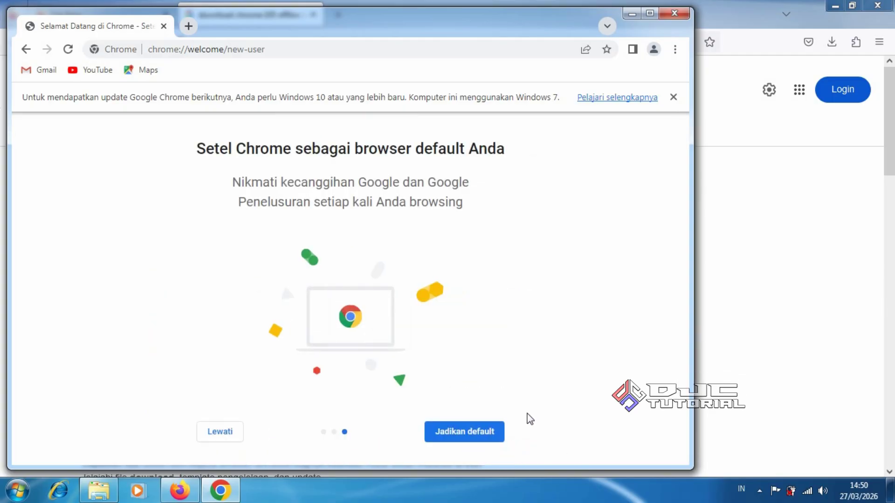
Make Chrome the default browser, skip sign-in with 'Lain kali', and close Firefox.
click(475, 438)
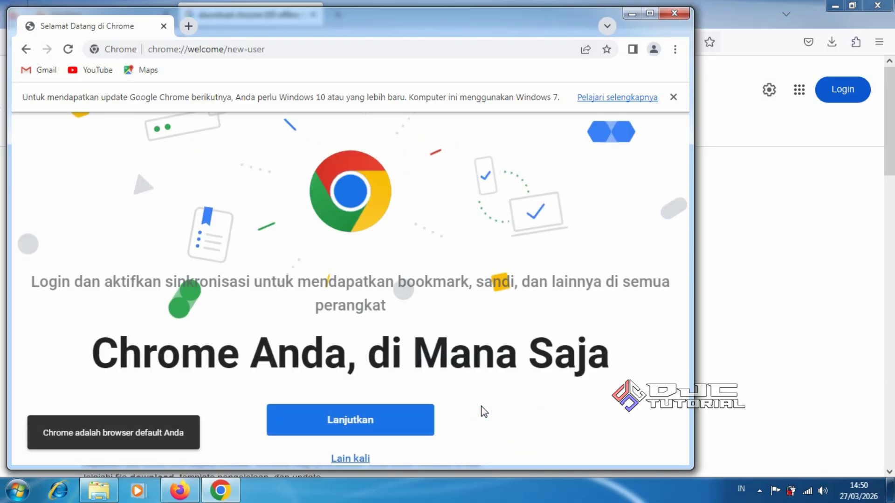
click(361, 461)
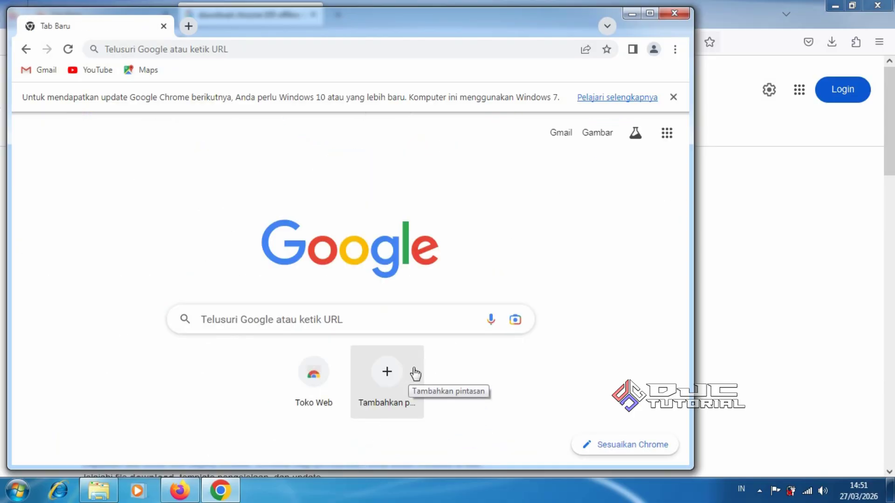
click(877, 6)
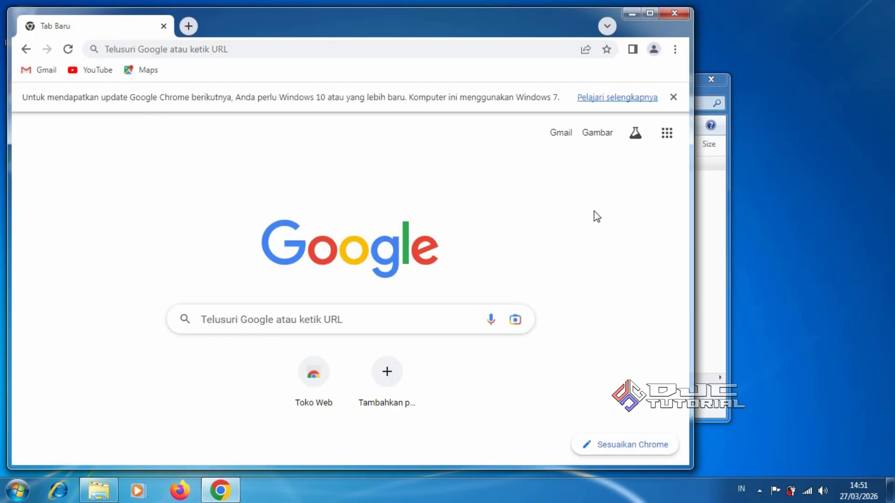
Maximize the Chrome window showing the Google new tab page to full screen.
click(652, 14)
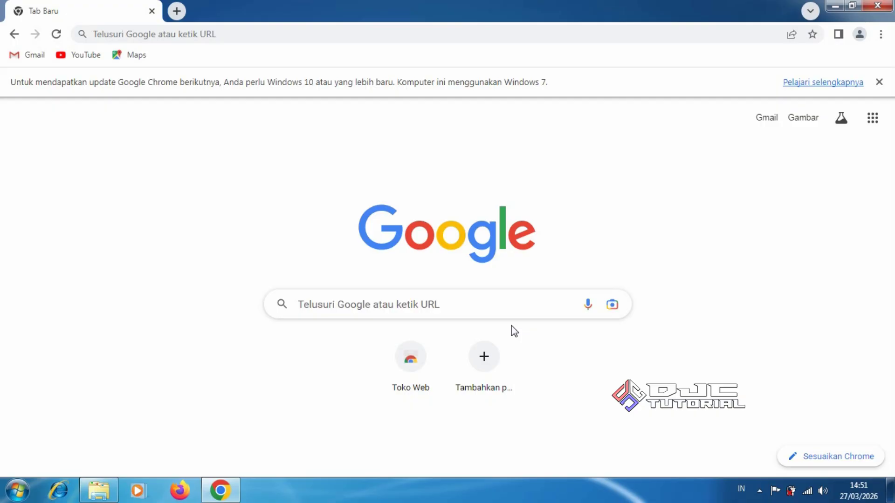
Search Google for '7 zip' and open the official 7-zip.org download page.
click(476, 307)
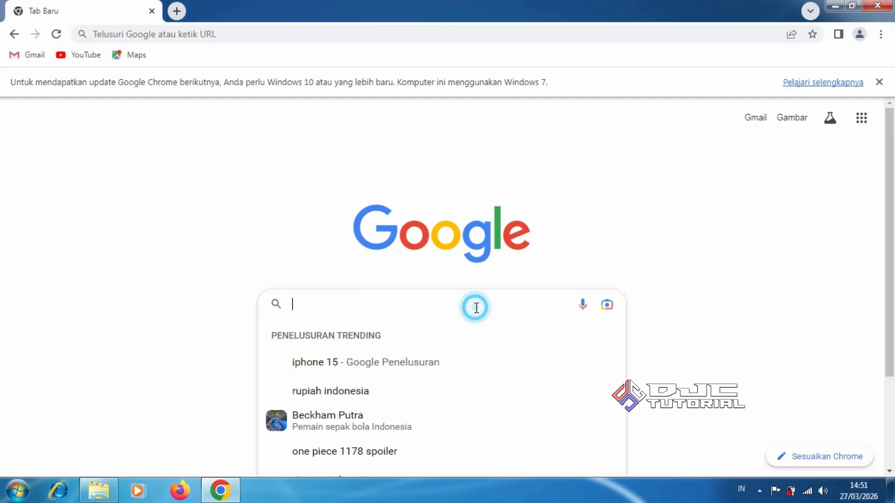
text(7 zip)
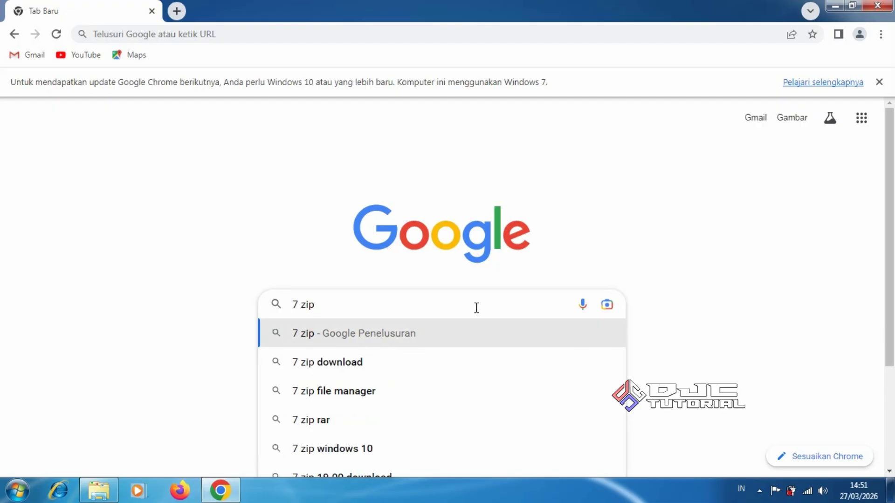
key(Return)
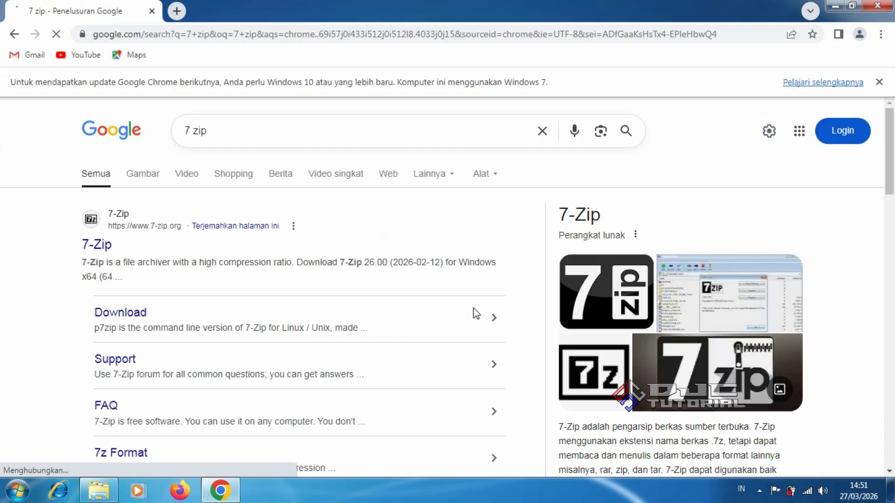
click(107, 250)
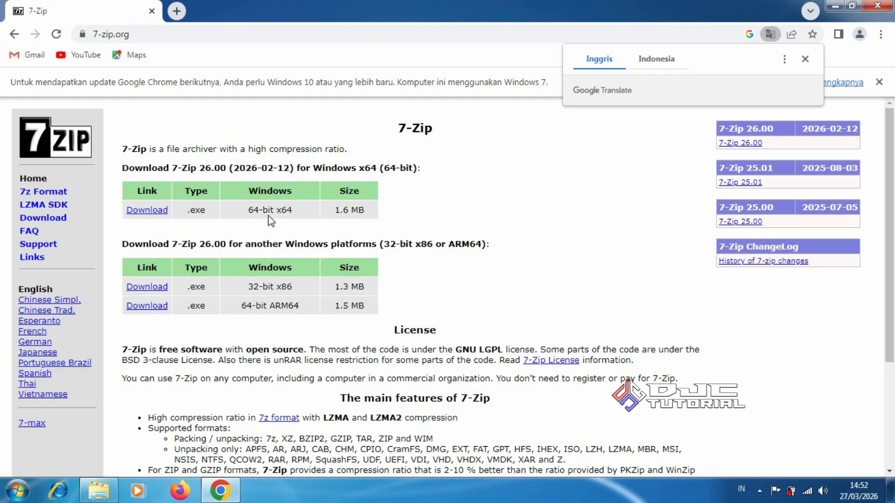
Download the 64-bit 7z2600-x64.exe installer and show it in the Downloads folder.
click(160, 213)
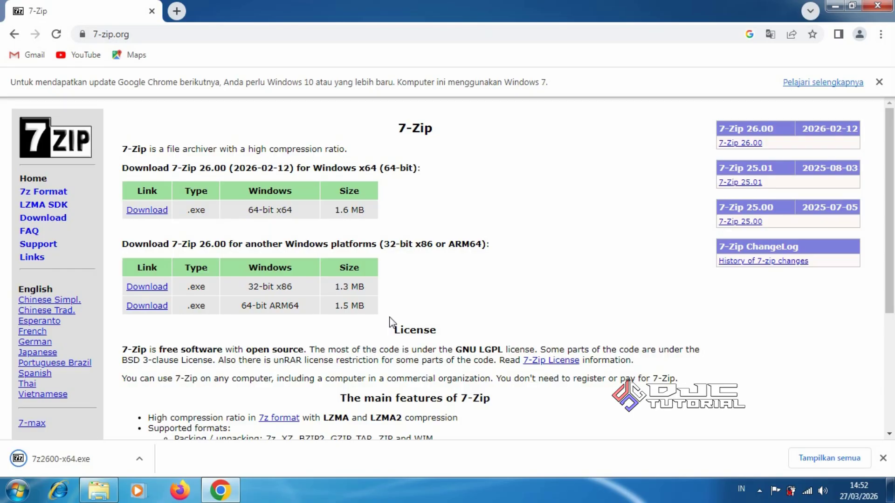
right_click(101, 453)
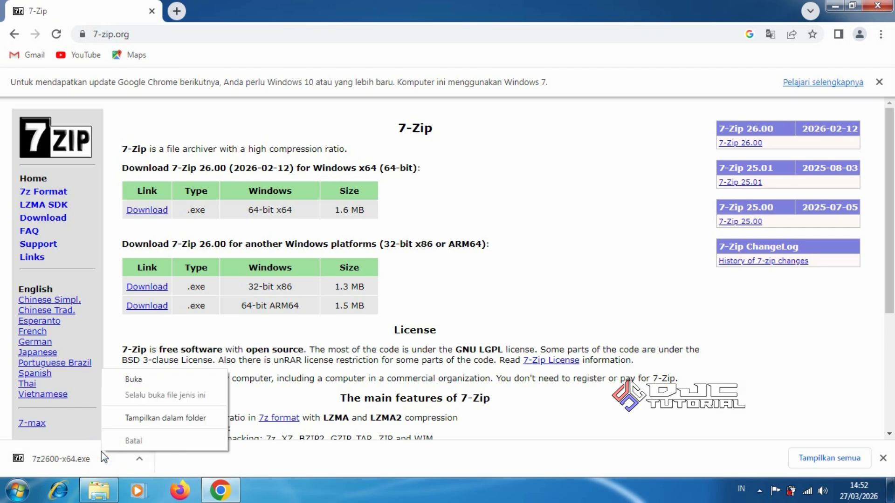
click(154, 418)
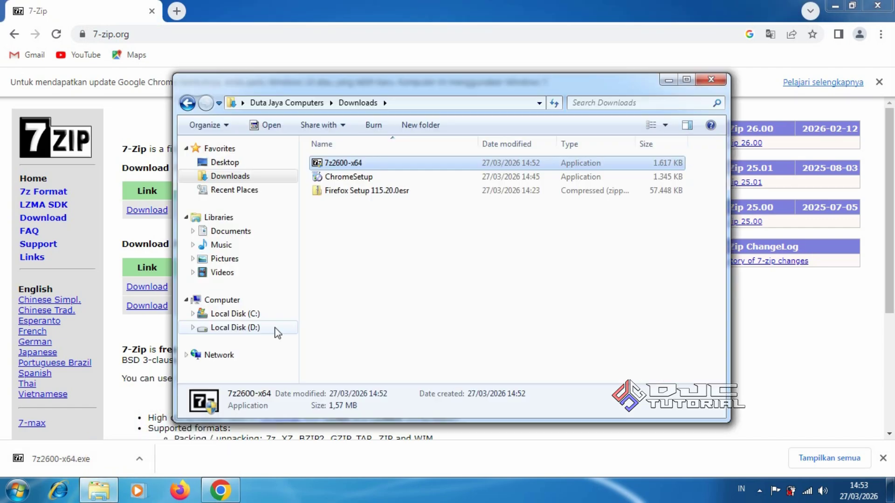
Run 7z2600-x64 as administrator and install 7-Zip 26.00 into C:\Program Files\7-Zip\.
right_click(391, 164)
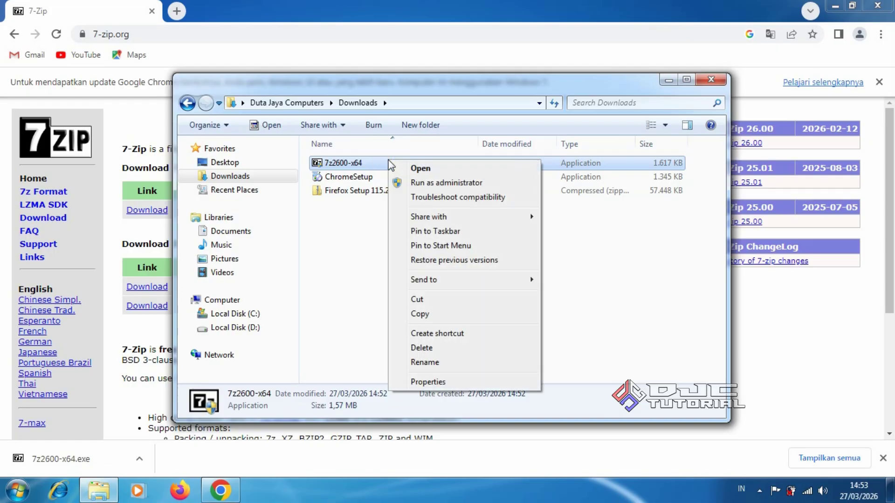
click(432, 184)
click(495, 286)
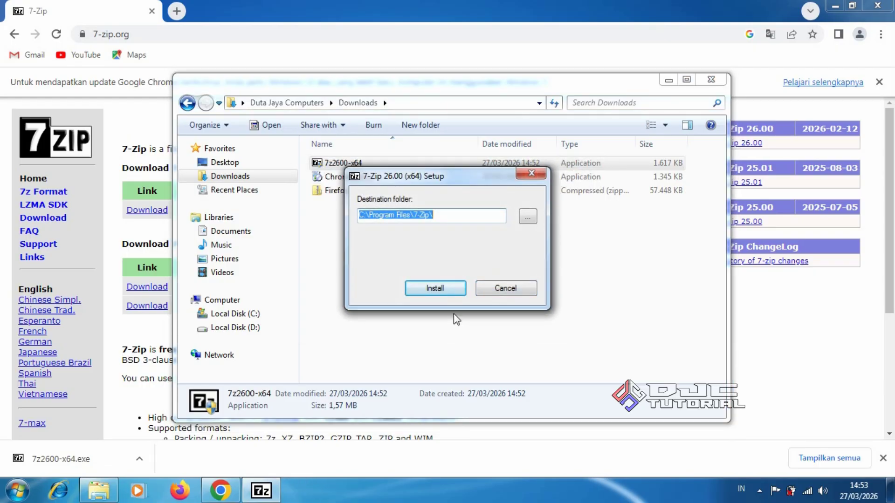
click(446, 295)
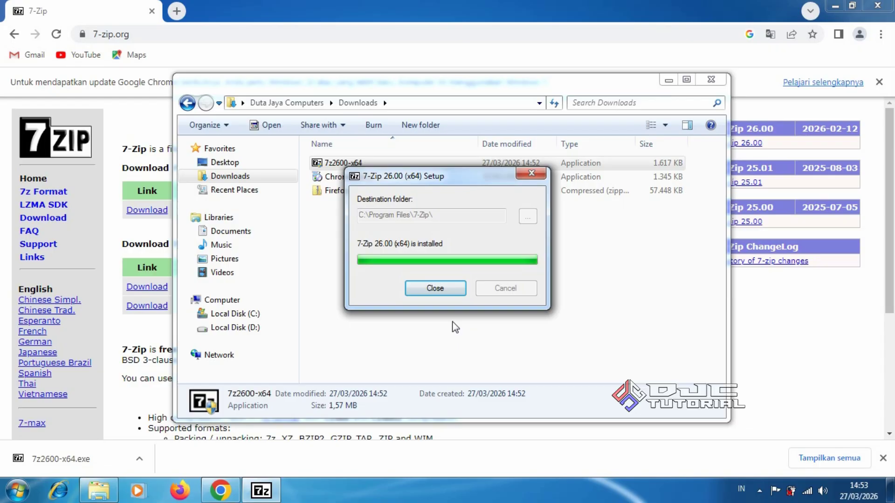
click(442, 292)
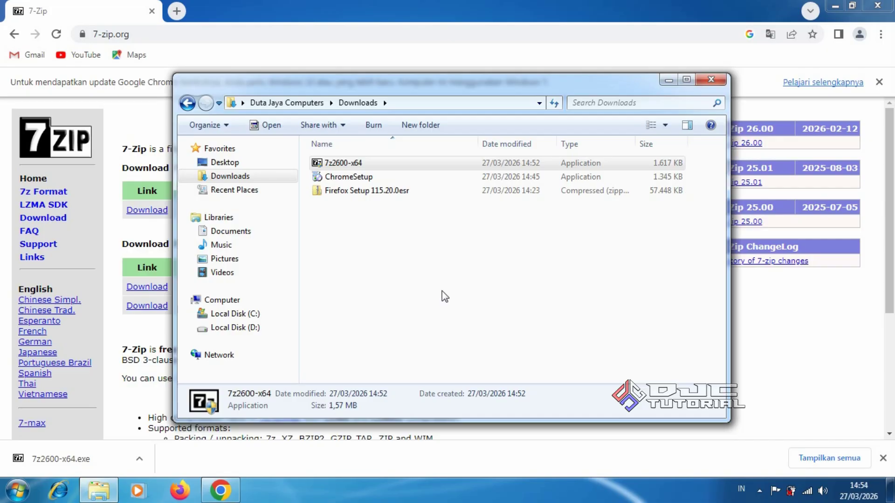
Check the new 7-Zip context submenu on 7z2600-x64, then close the Downloads window.
right_click(426, 167)
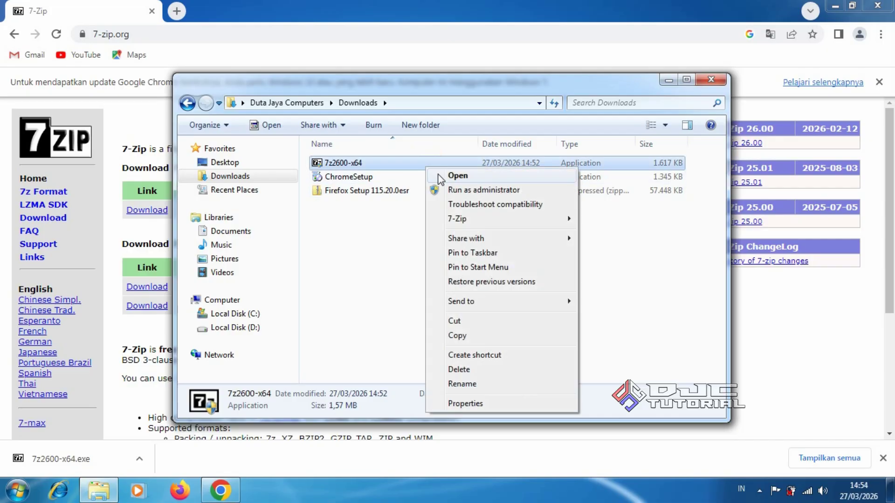
mouse_move(497, 223)
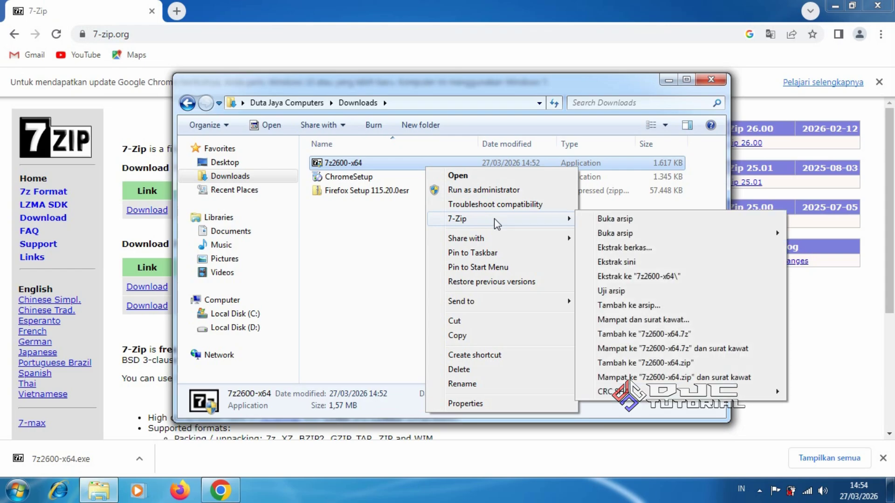
click(409, 270)
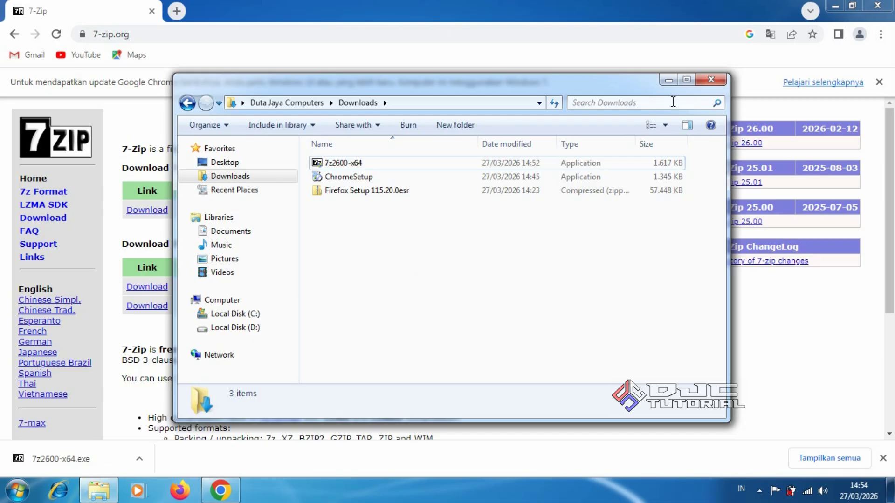
click(711, 80)
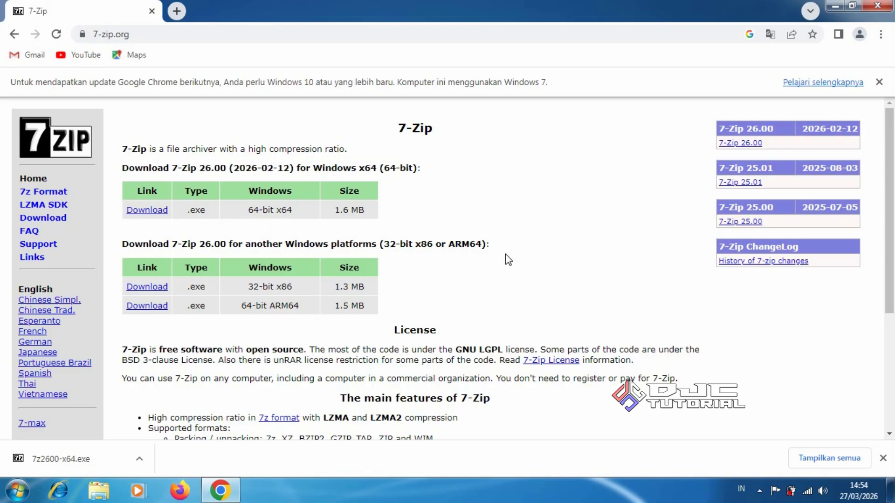
Search Google for 'download adobe acrobat reader 11' from the Chrome address bar.
click(451, 36)
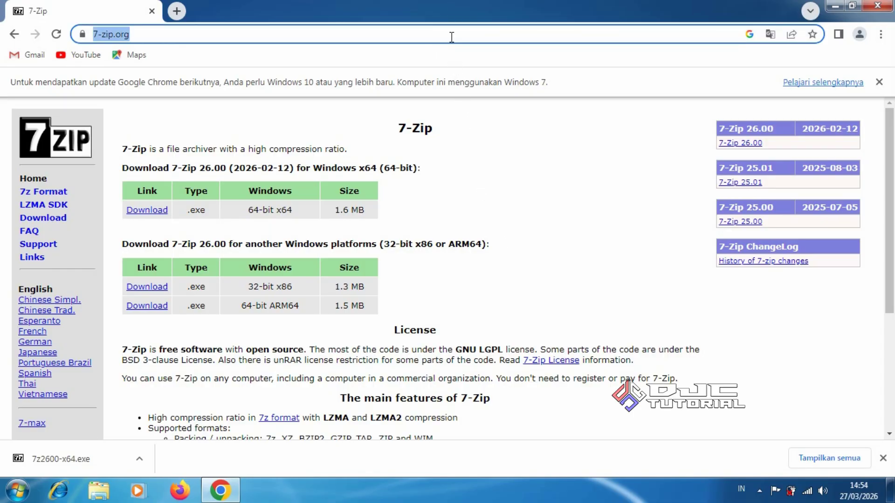
text(download adobe acro)
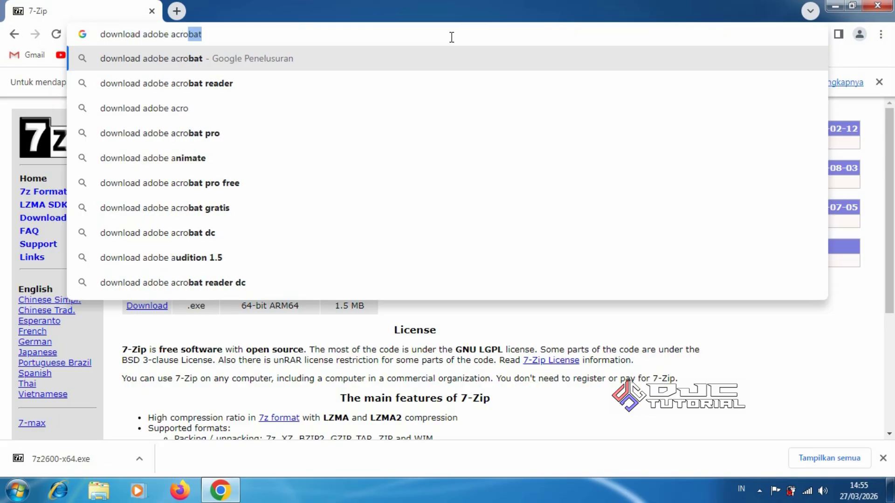
text(bat reader 11)
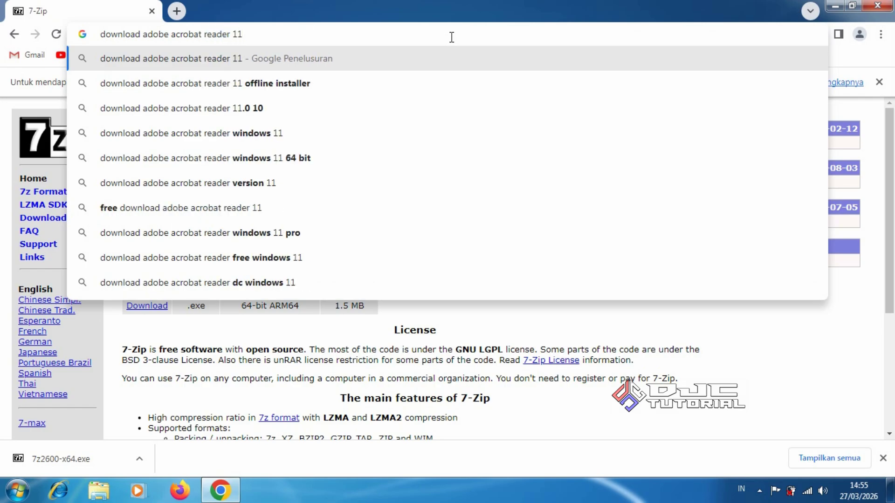
key(Return)
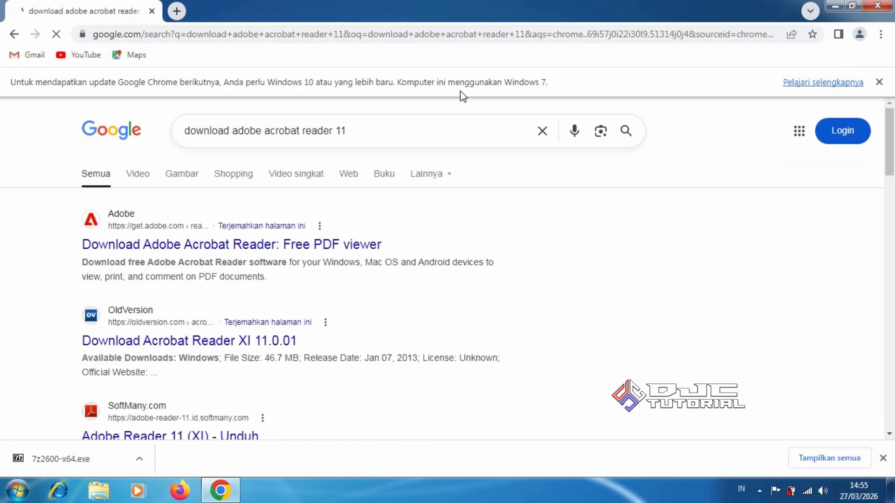